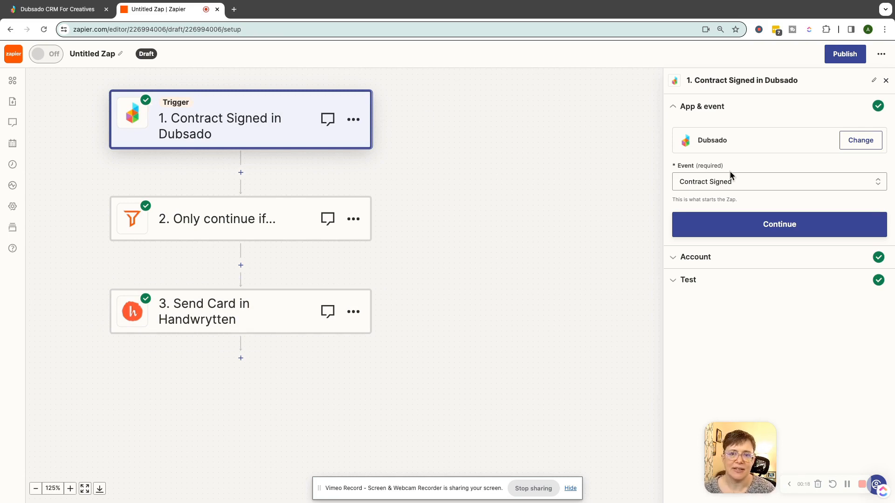
# Confirm the Dubsado trigger setup with the Contract Signed event, the connected account and the Contract C test record
pyautogui.click(772, 180)
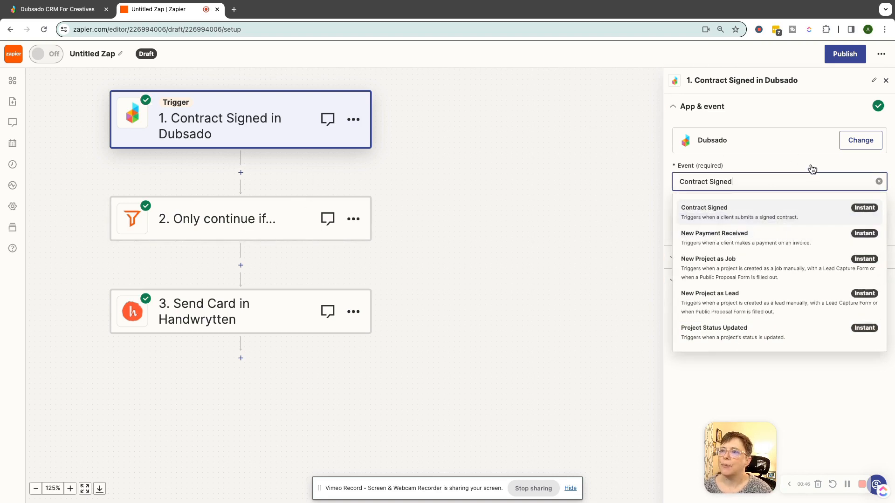
pyautogui.click(764, 212)
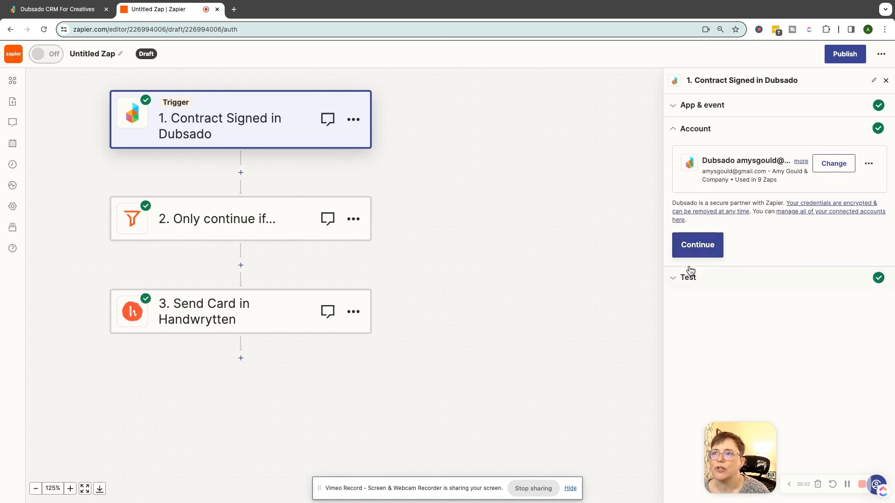
pyautogui.click(695, 245)
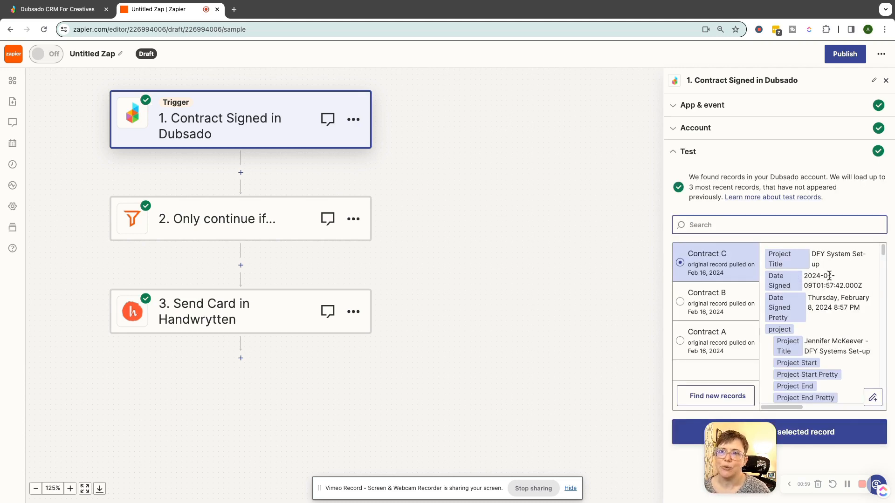
pyautogui.click(869, 206)
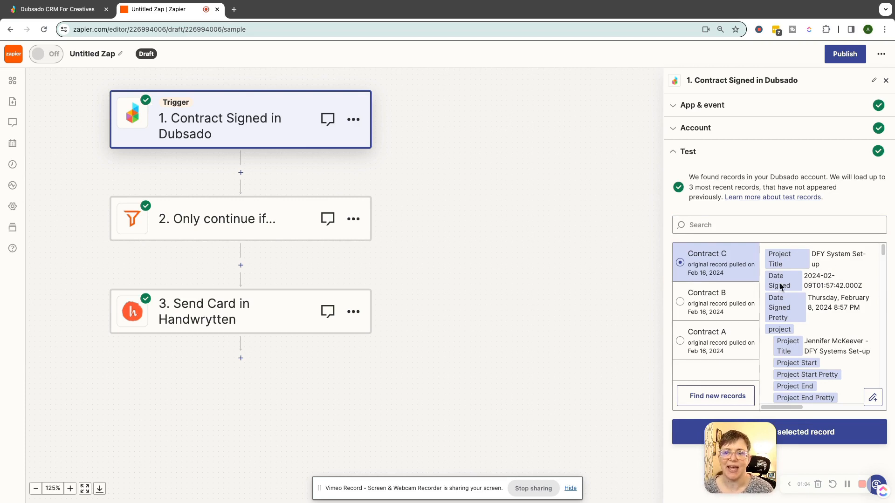
pyautogui.click(691, 428)
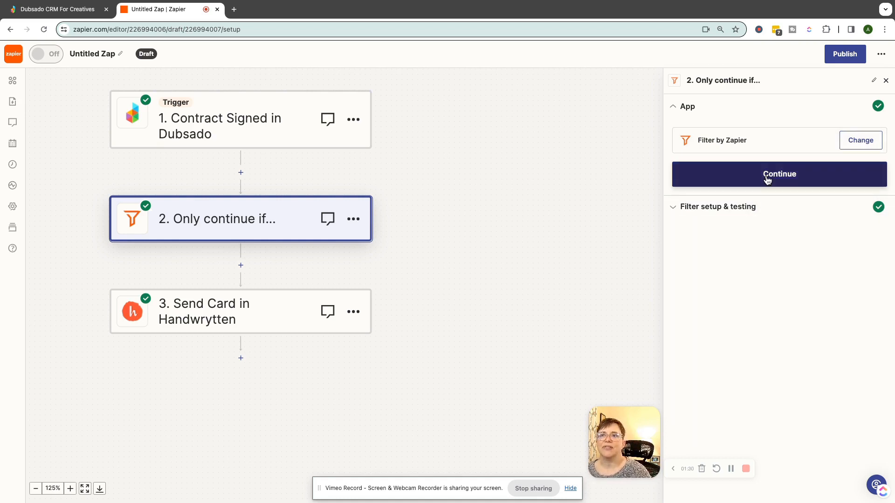
# Confirm the filter step with the condition that Project Workflow (Text) Contains "(Enter Your Service)"
pyautogui.click(767, 179)
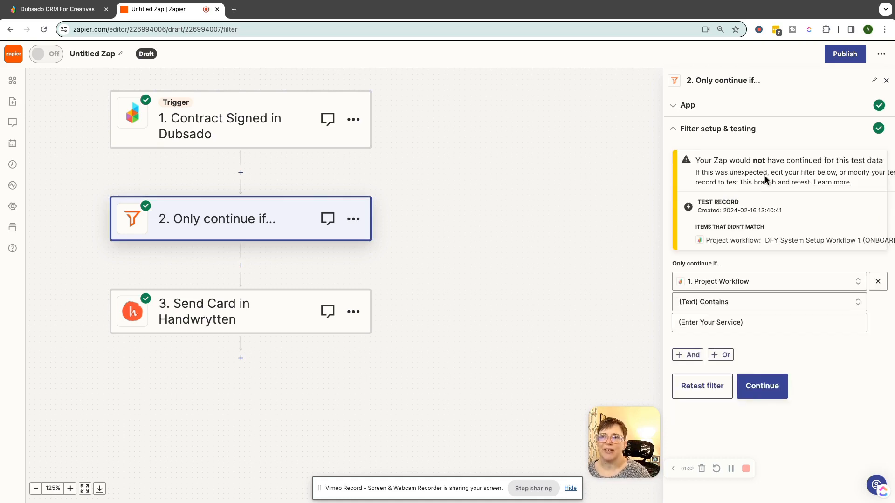
pyautogui.click(760, 282)
pyautogui.click(709, 281)
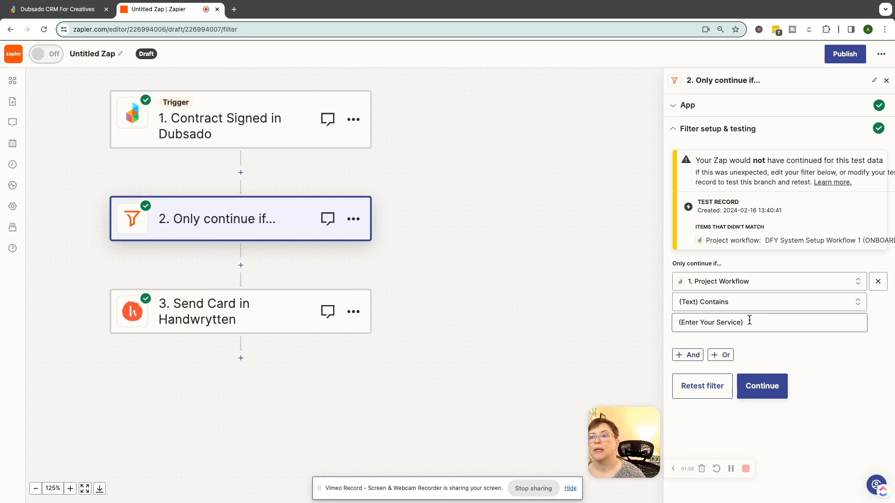
pyautogui.click(761, 387)
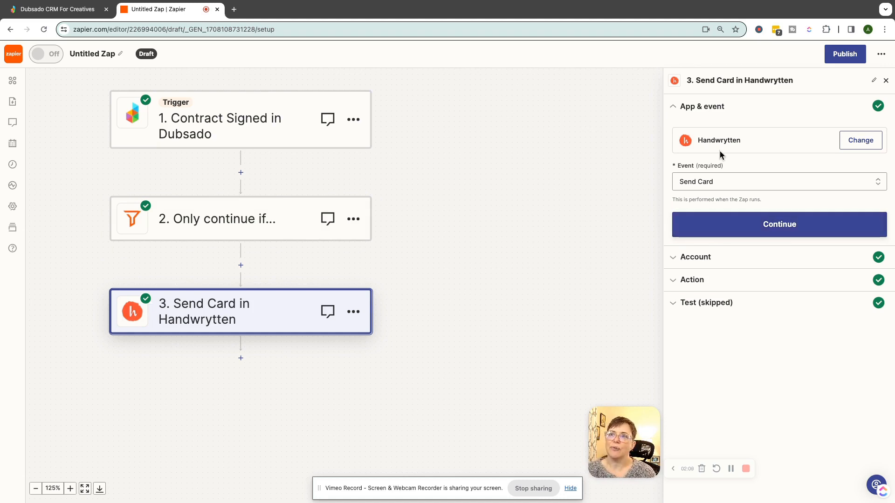
# Choose Send Card as the Handwrytten event and confirm the connected Handwrytten account
pyautogui.click(879, 183)
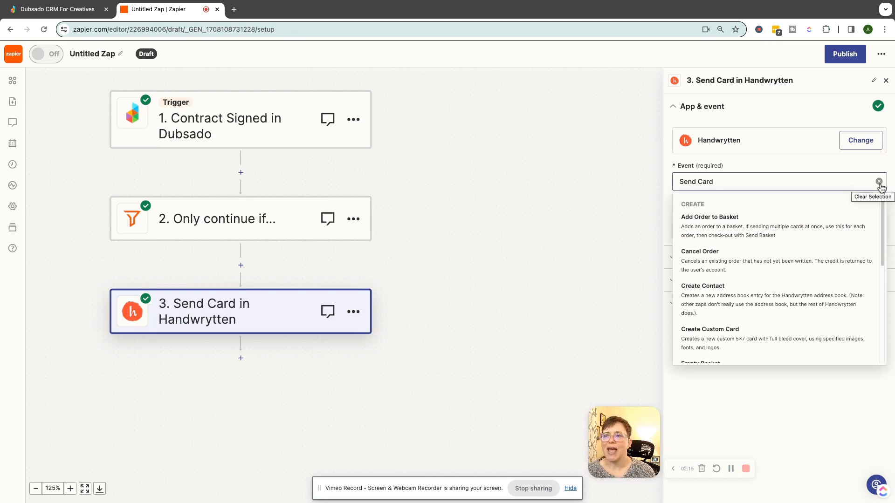
pyautogui.scroll(-2, 839, 241)
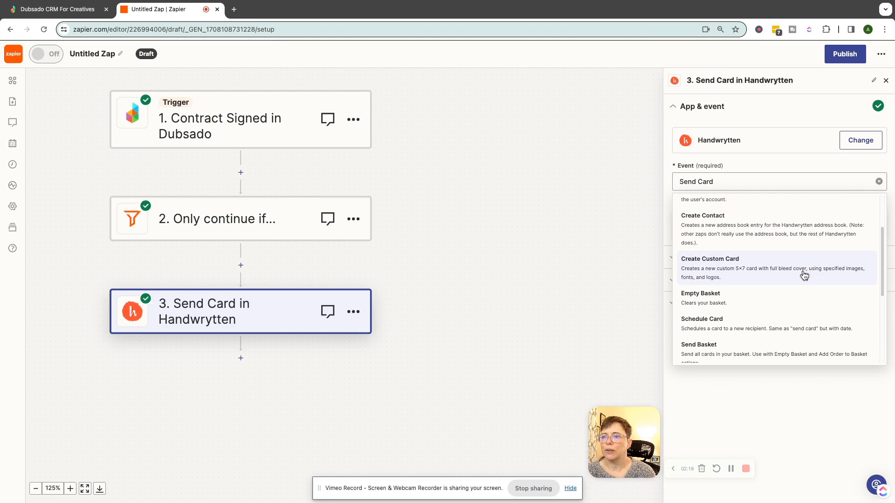
pyautogui.scroll(-1, 806, 289)
pyautogui.scroll(-1, 808, 299)
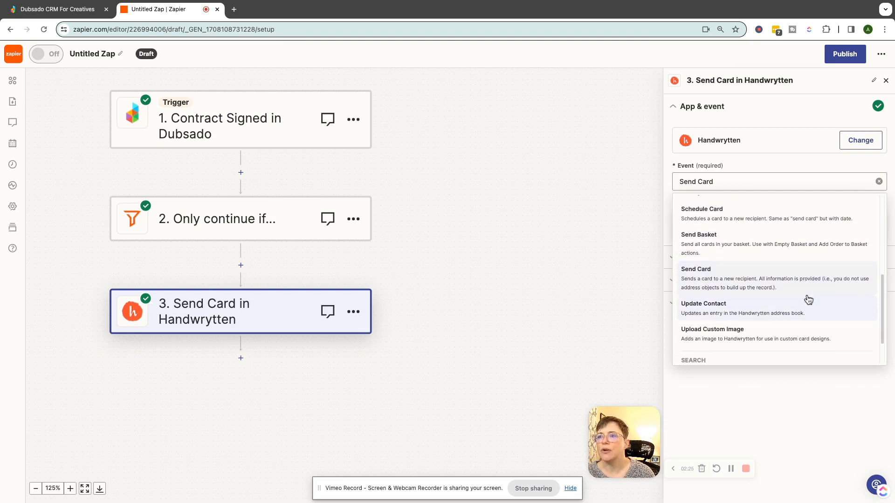
pyautogui.scroll(3, 804, 305)
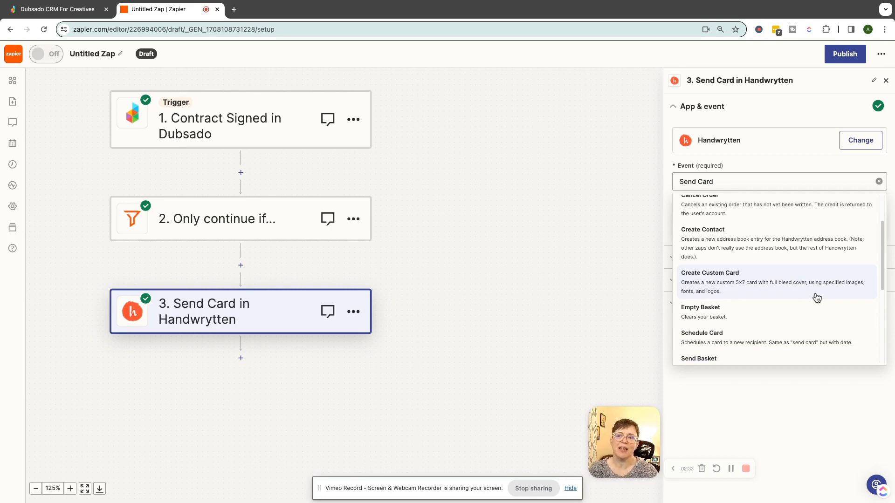
pyautogui.scroll(2, 809, 292)
pyautogui.scroll(-8, 804, 289)
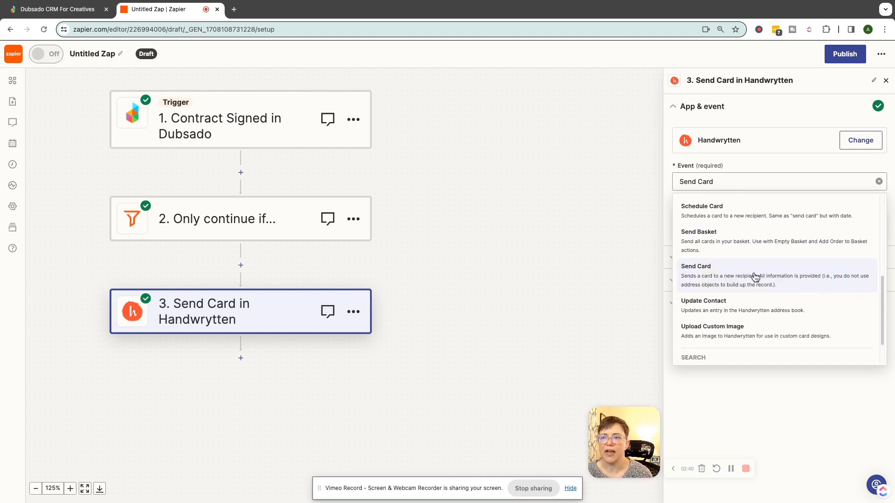
pyautogui.click(773, 286)
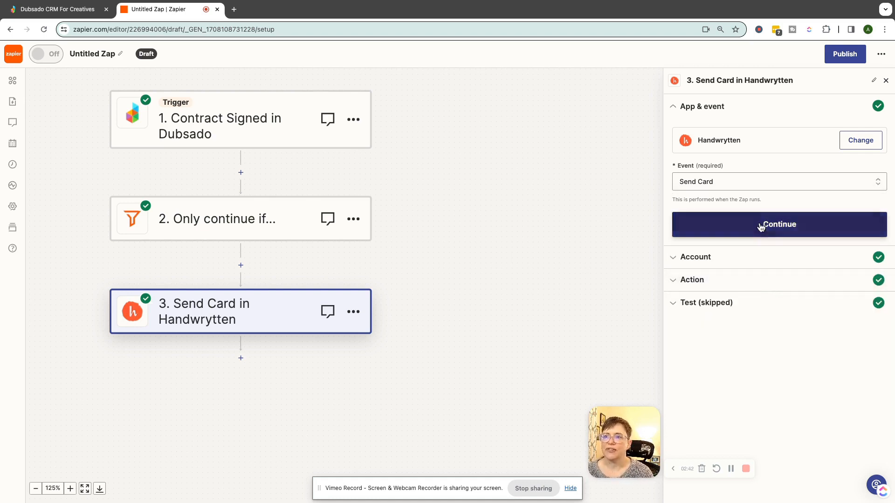
pyautogui.click(760, 225)
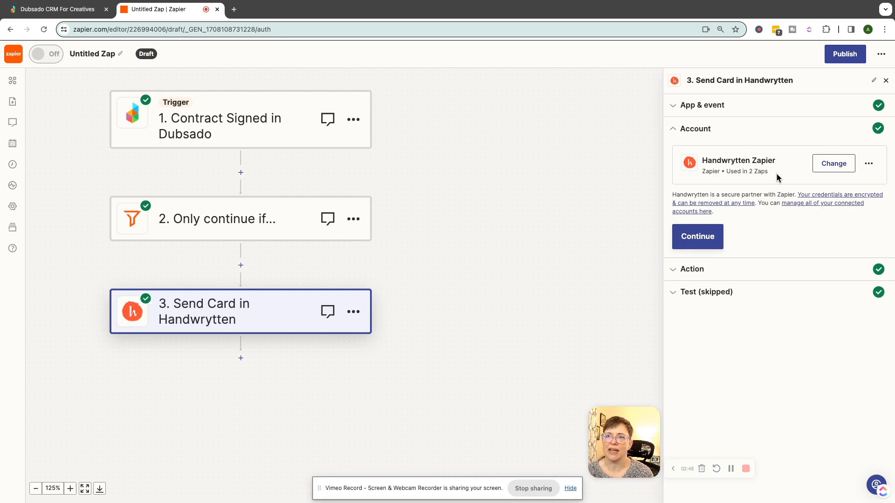
pyautogui.click(701, 233)
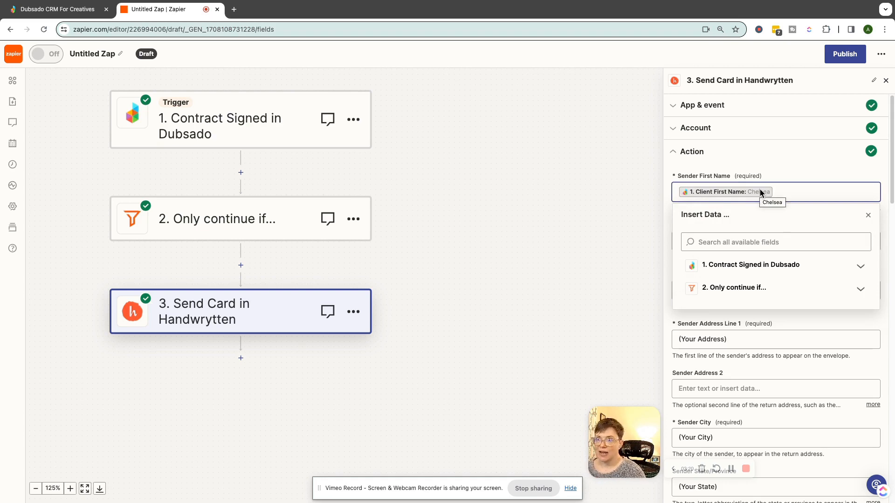
# Replace the mapped client data in the Sender Last Name field with "Your Last Name"
pyautogui.click(776, 239)
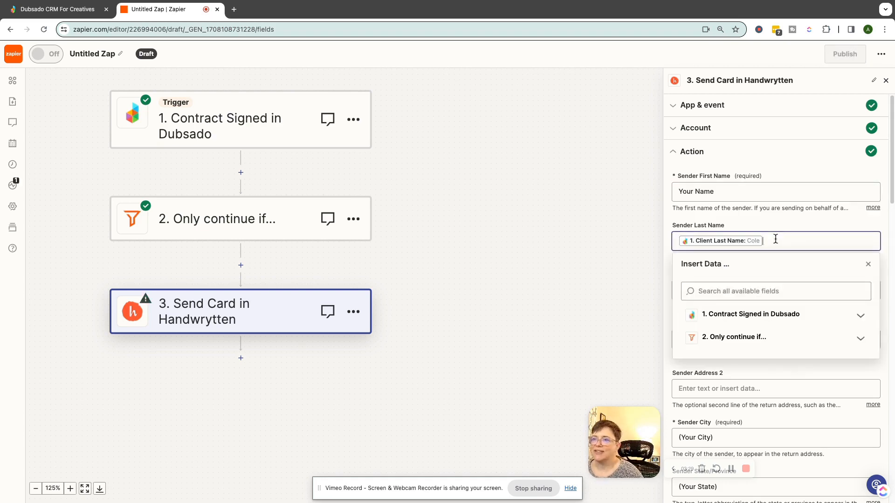
pyautogui.press('BackSpace')
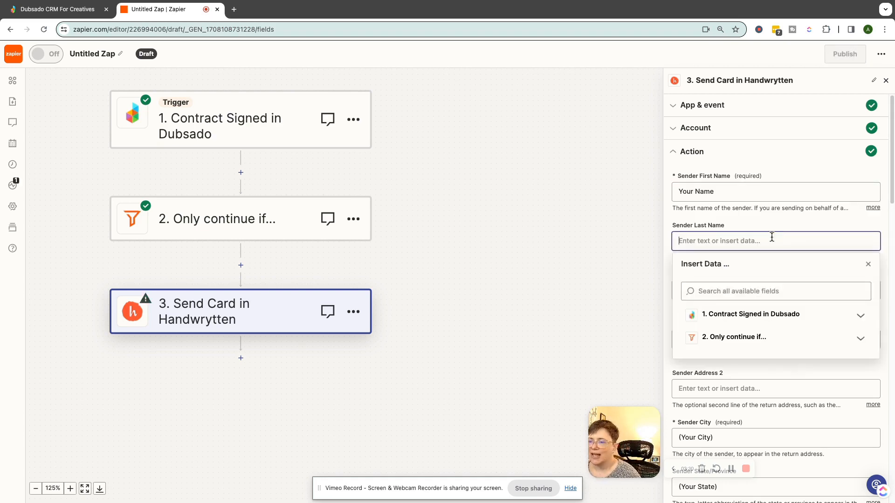
pyautogui.write('Your Last Name')
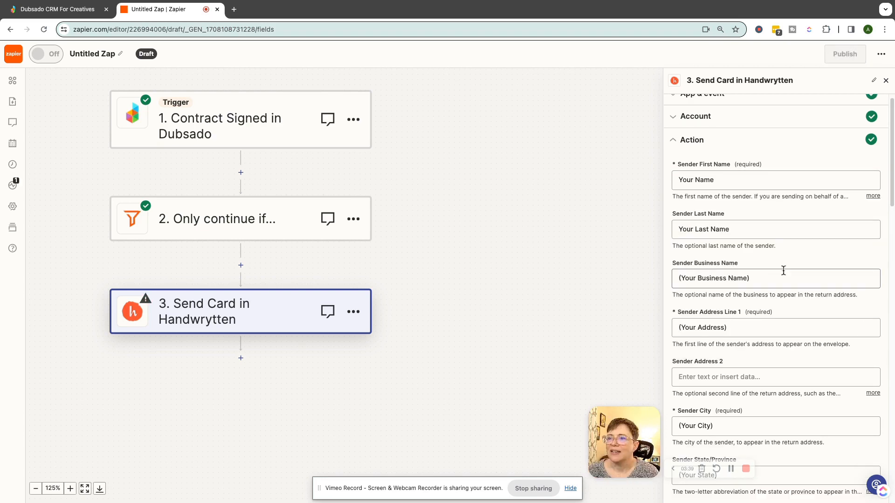
# Examine the sender and recipient fields of the card action, including the Dubsado data available for the recipient's first name
pyautogui.scroll(-5, 721, 375)
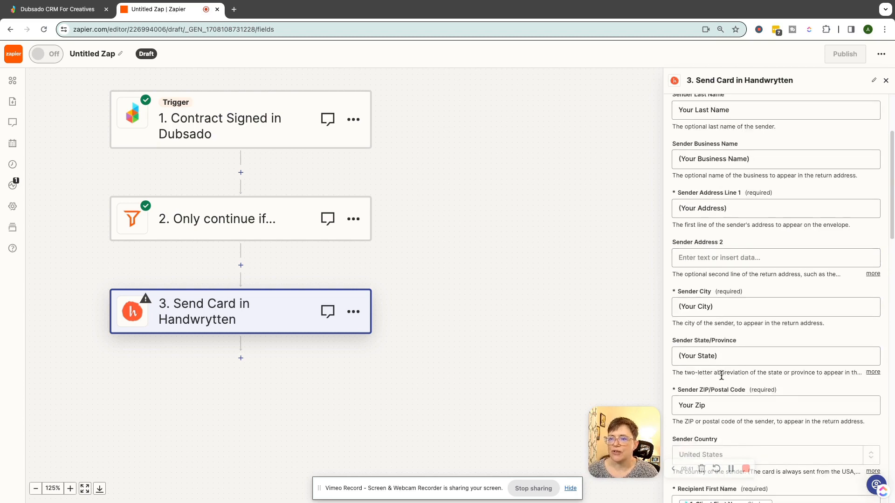
pyautogui.scroll(-2, 722, 375)
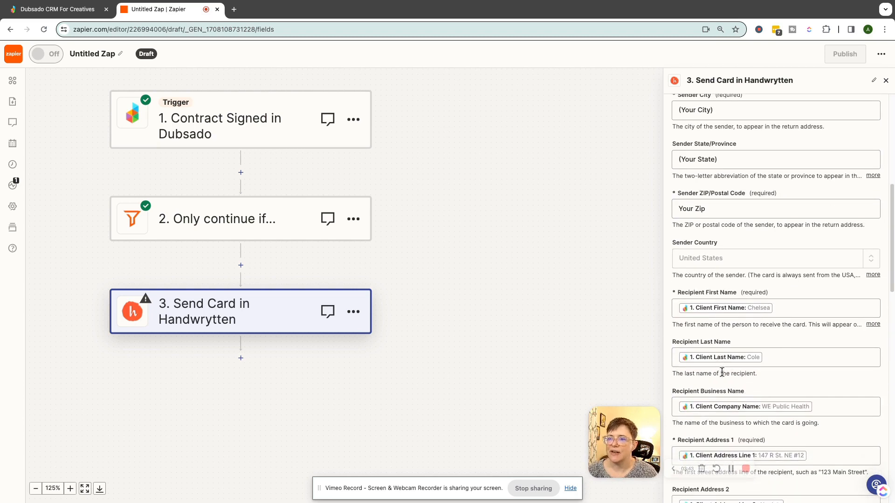
pyautogui.click(794, 308)
pyautogui.click(782, 381)
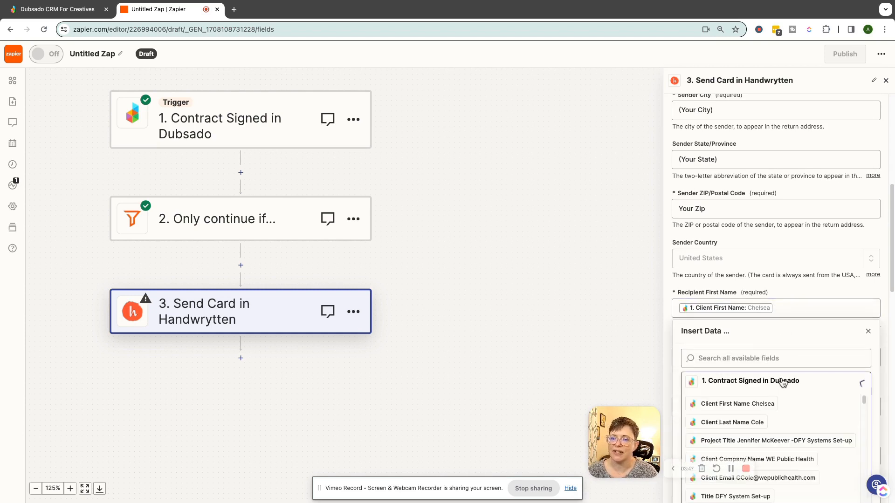
pyautogui.scroll(-1, 783, 383)
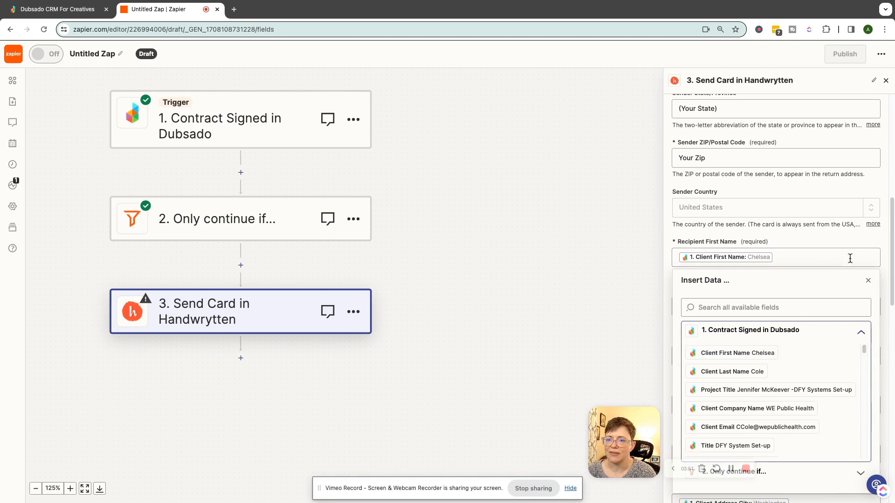
pyautogui.click(850, 243)
pyautogui.scroll(-3, 847, 241)
pyautogui.scroll(-4, 845, 240)
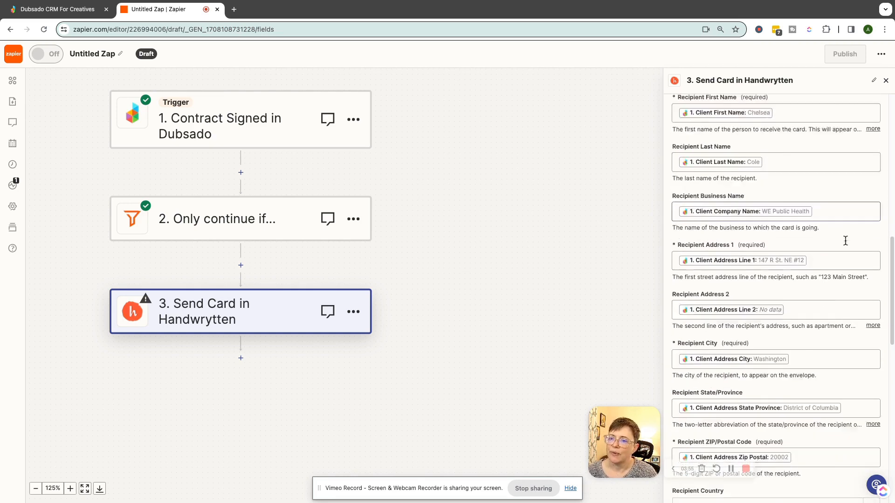
pyautogui.scroll(-4, 733, 410)
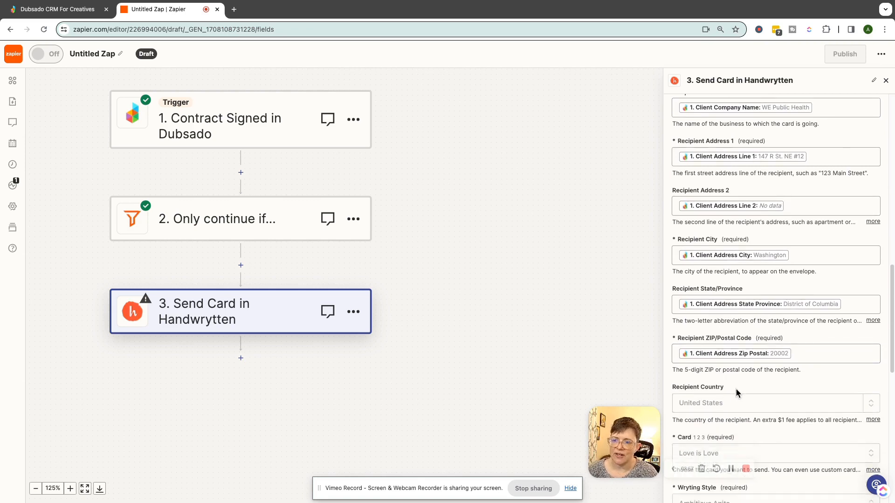
pyautogui.scroll(-4, 739, 295)
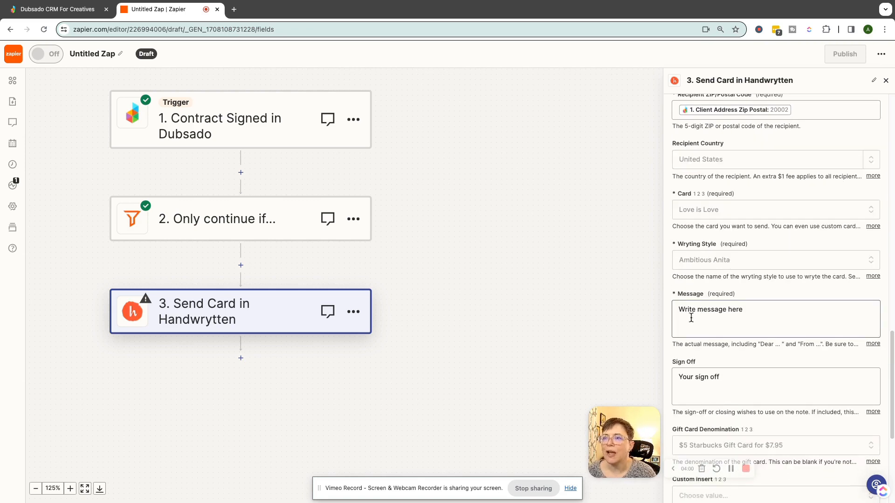
# Check the Favorites category in Handwrytten's card catalogue and select Full Bleed Folded A2 as the Zap's card
pyautogui.click(744, 212)
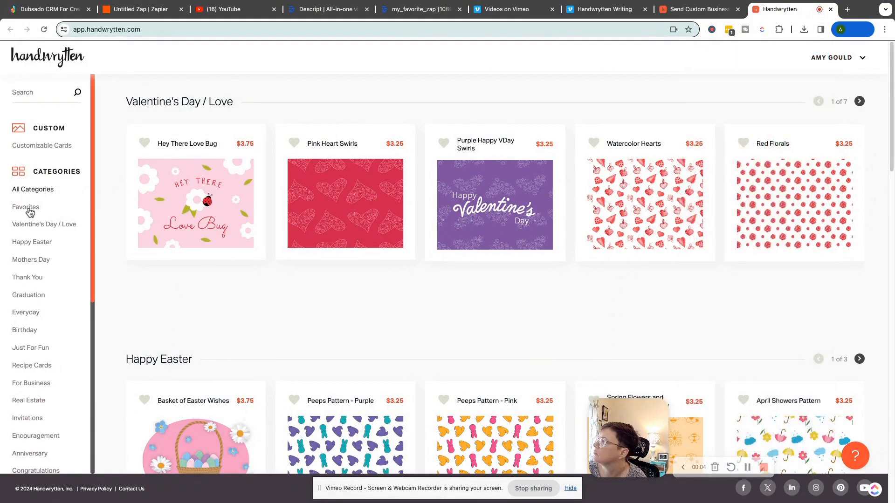
pyautogui.click(29, 209)
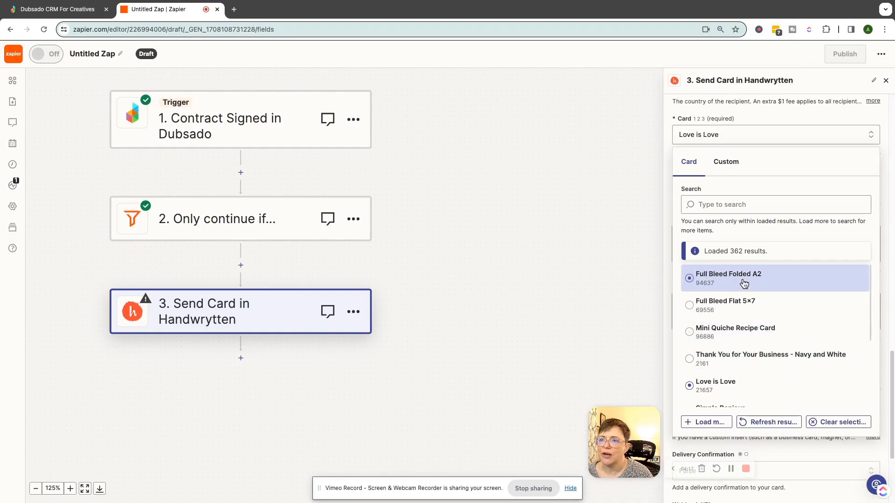
pyautogui.click(744, 281)
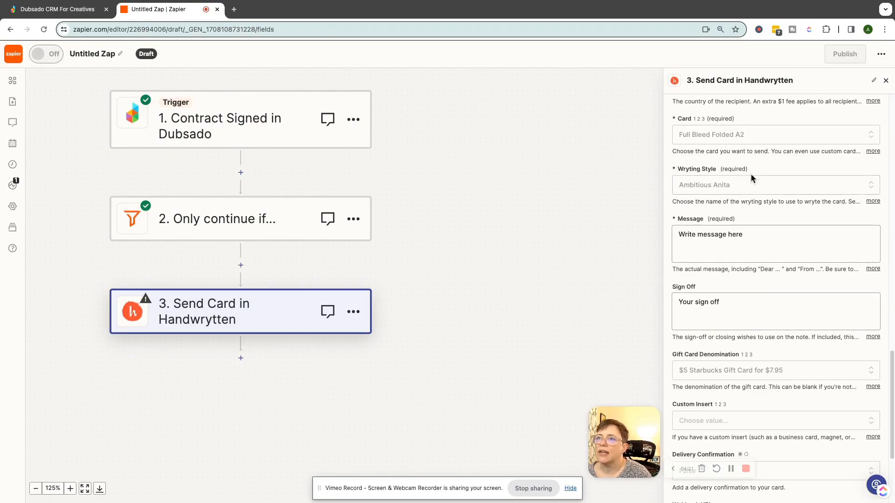
# Browse the writing style samples on the Features page of the Handwrytten website
pyautogui.click(732, 187)
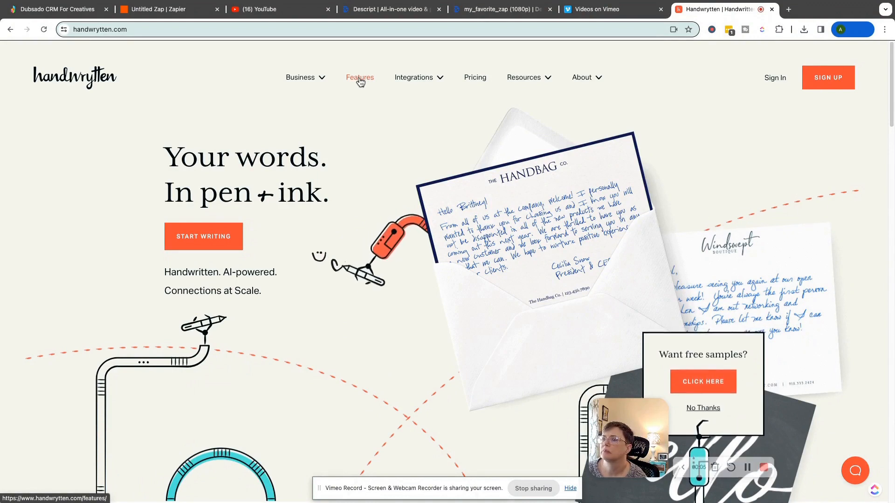
pyautogui.click(360, 80)
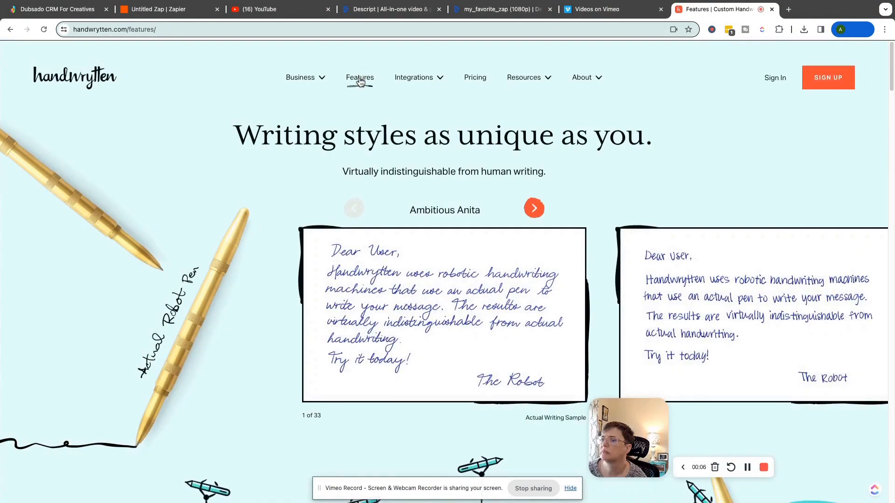
pyautogui.click(534, 209)
pyautogui.click(534, 208)
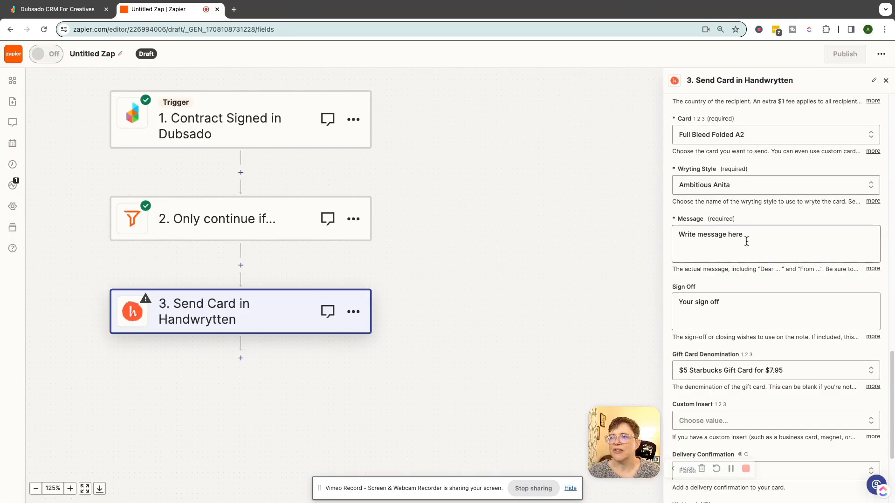
# Replace the card's placeholder message with the greeting "Hey" followed by Dubsado's Client First Name field and a comma
pyautogui.click(747, 241)
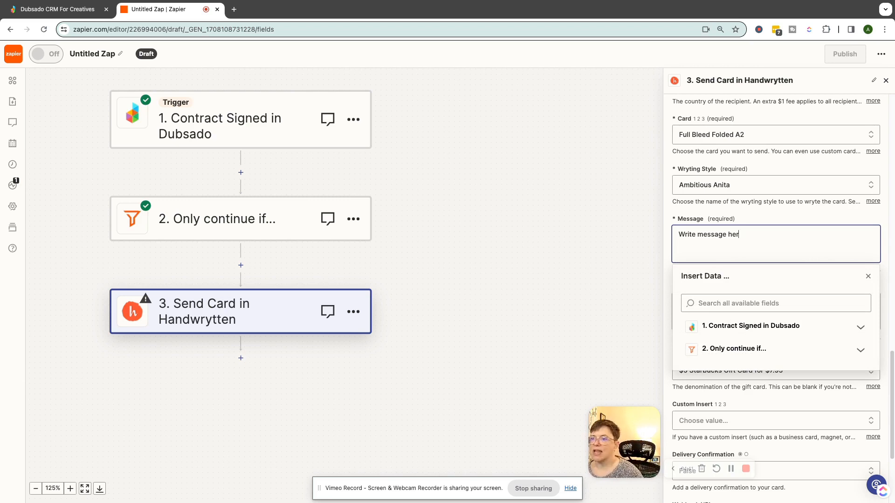
pyautogui.press('BackSpace')
pyautogui.press('BackSpace')
pyautogui.press('BackSpace')
pyautogui.press('BackSpace')
pyautogui.press('BackSpace')
pyautogui.press('BackSpace')
pyautogui.press('BackSpace')
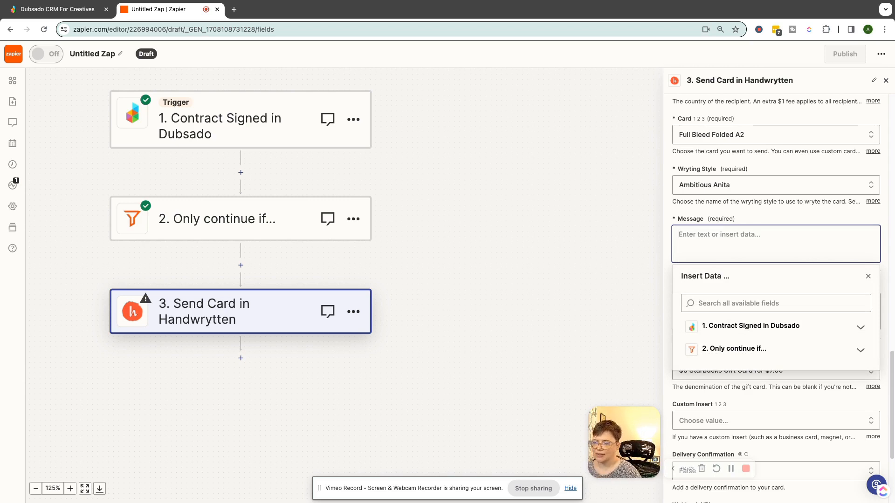
pyautogui.write('Hey')
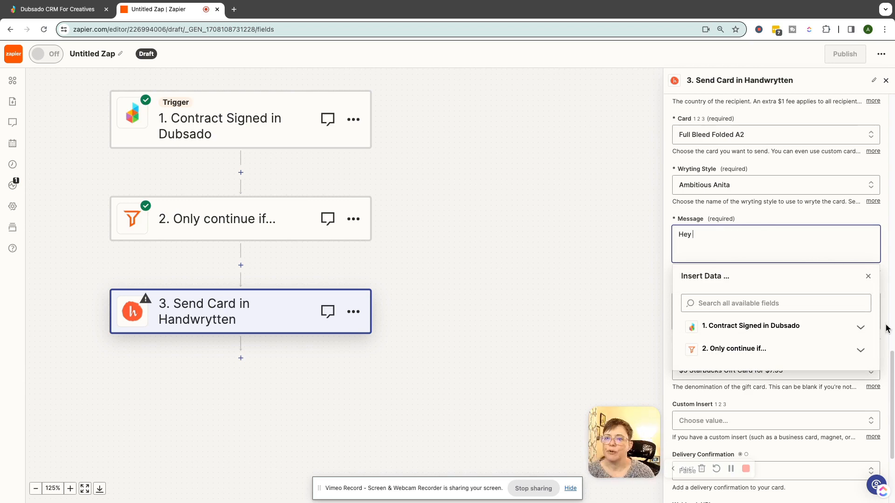
pyautogui.click(860, 332)
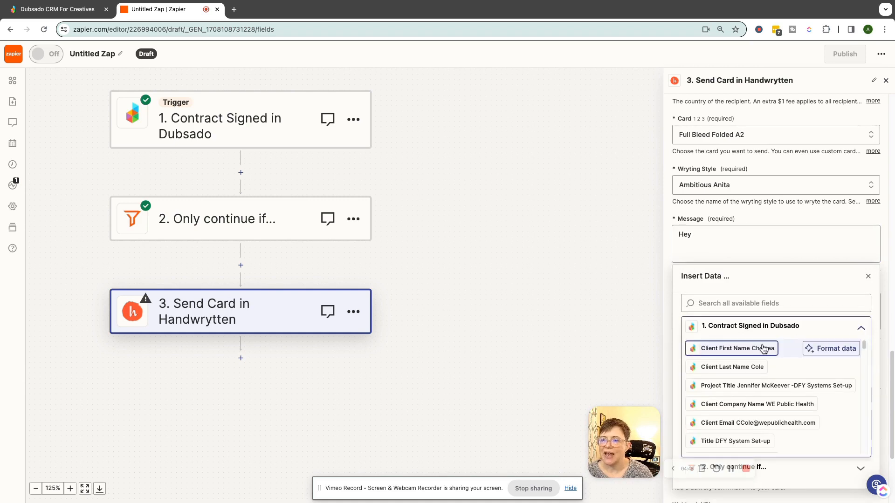
pyautogui.click(761, 349)
pyautogui.write(',')
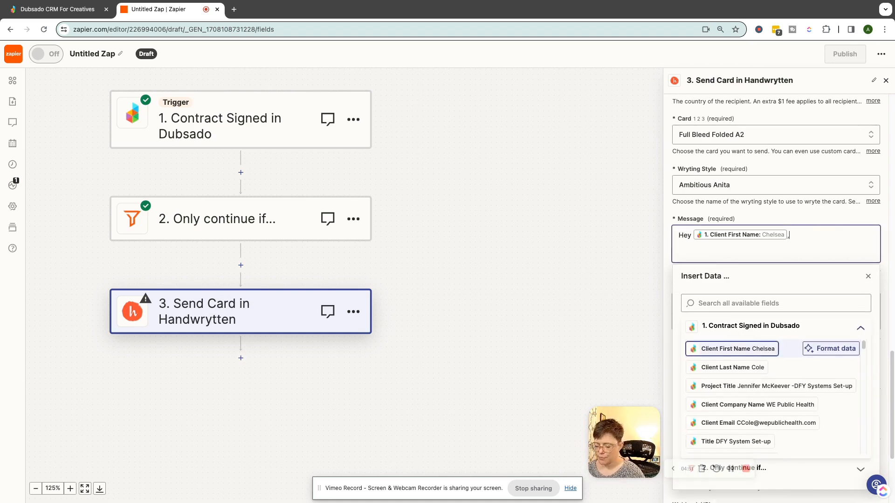
# Add "It was so wonderful chatting with you!" on a new line below the greeting in the card message
pyautogui.press('Return')
pyautogui.press('Return')
pyautogui.press('BackSpace')
pyautogui.press('BackSpace')
pyautogui.press('BackSpace')
pyautogui.write('It was so wonderful')
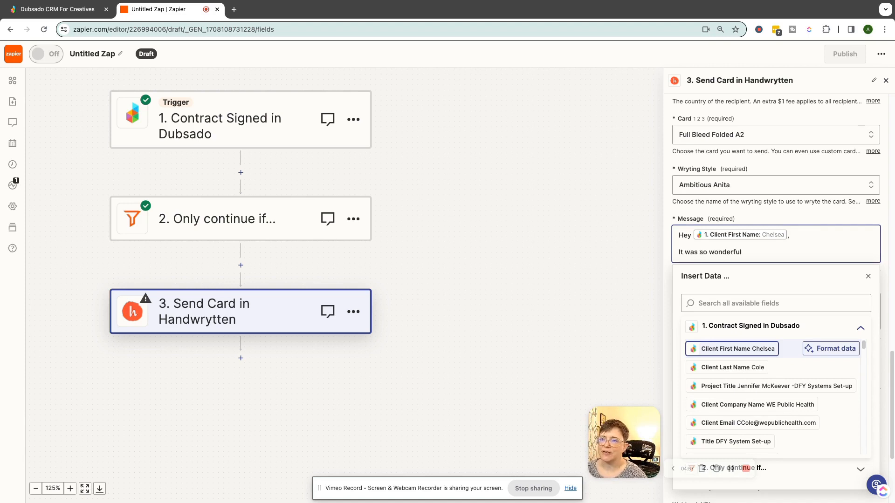
pyautogui.write(' chatting with you!')
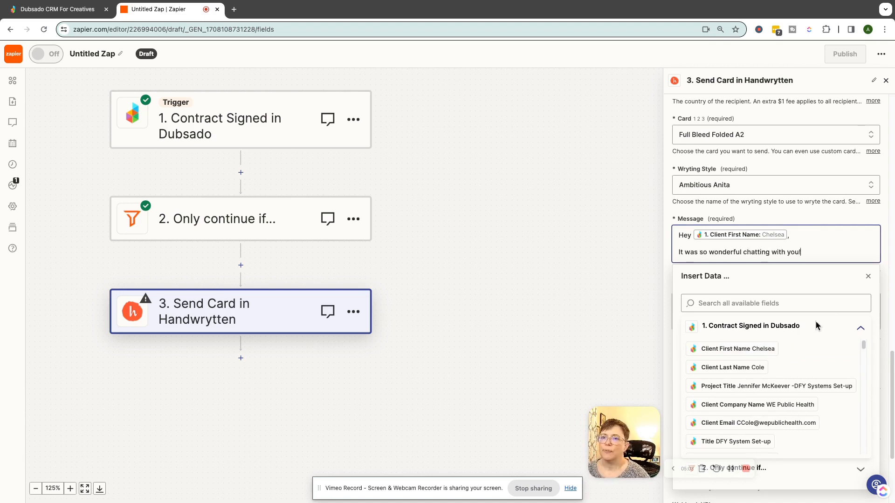
# Replace the placeholder sign-off with "Warmly," and the sender's first name on a separate line below
pyautogui.click(872, 212)
pyautogui.moveTo(719, 302); pyautogui.dragTo(679, 302)
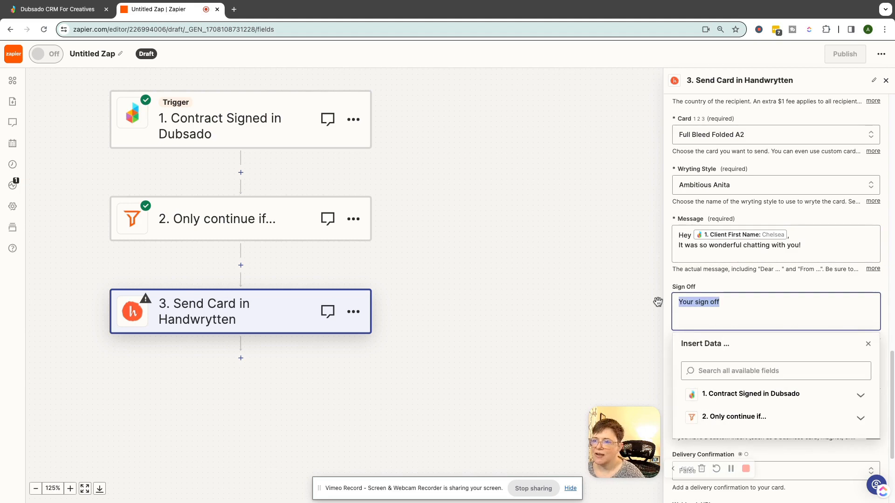
pyautogui.write('Warmly,  Amy')
# Examine the available gift card denominations and the remaining optional fields of the Handwrytten card action
pyautogui.scroll(-3, 769, 360)
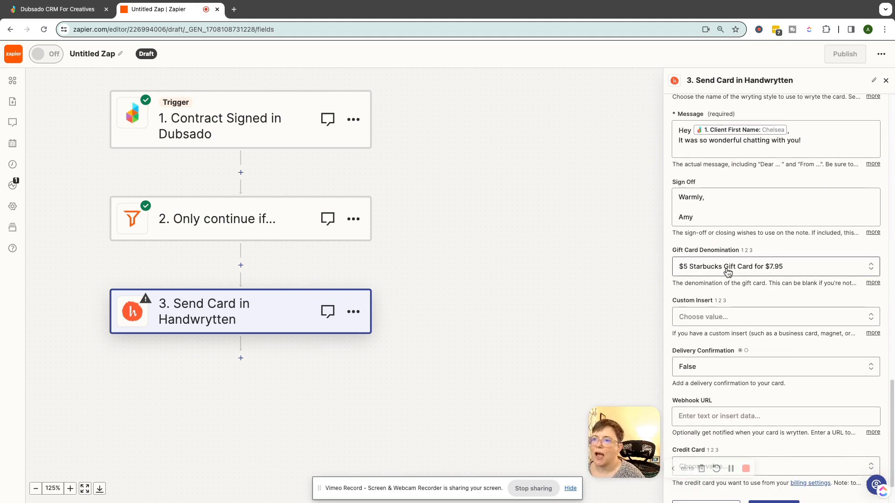
pyautogui.click(727, 272)
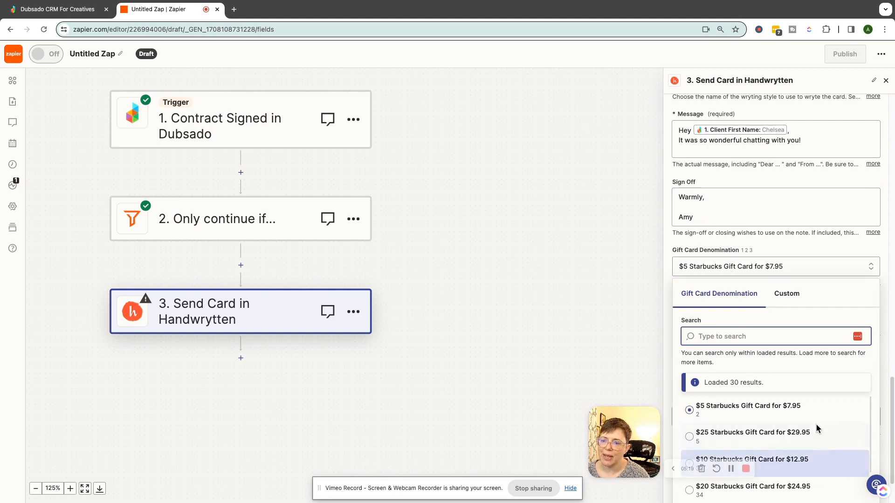
pyautogui.scroll(-3, 815, 424)
pyautogui.scroll(-6, 815, 426)
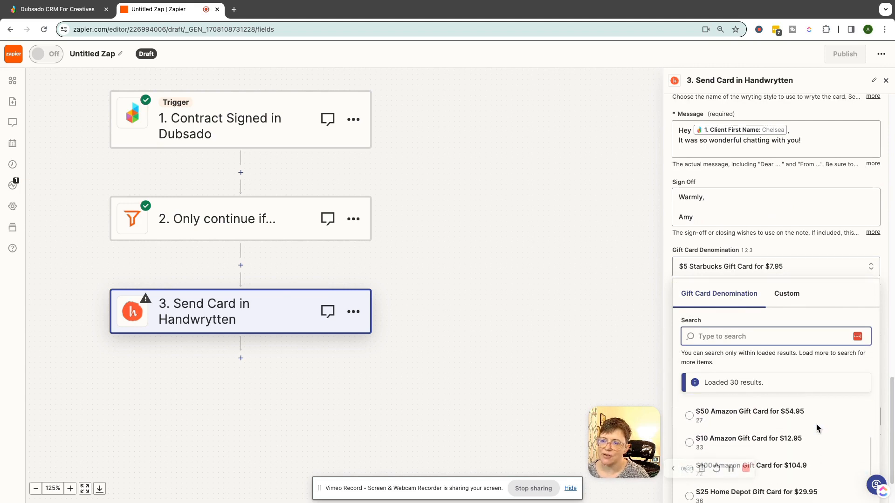
pyautogui.scroll(-4, 816, 426)
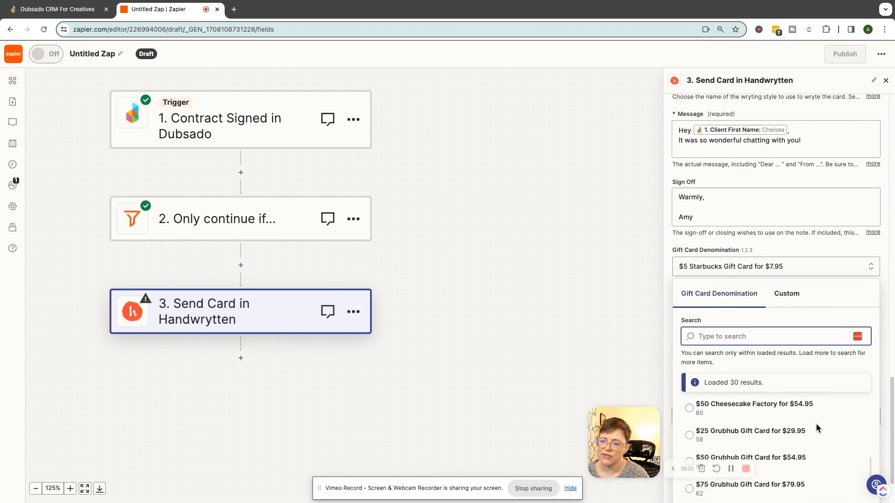
pyautogui.scroll(-3, 815, 424)
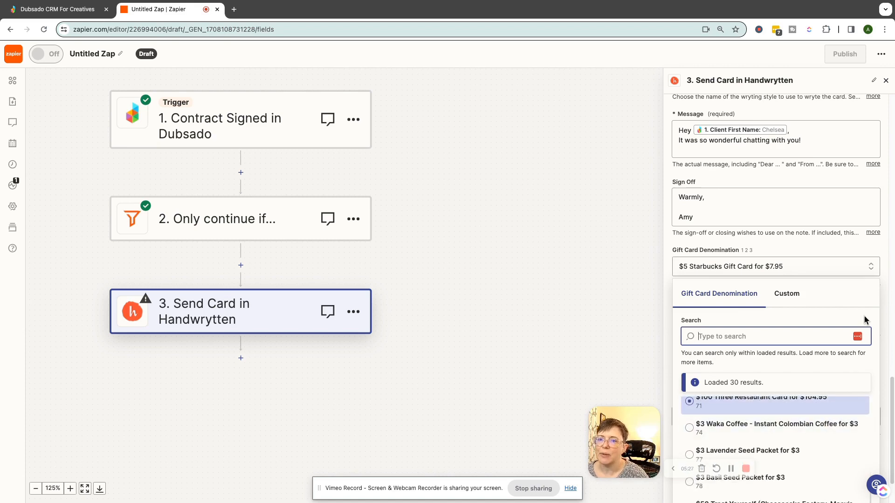
pyautogui.click(883, 249)
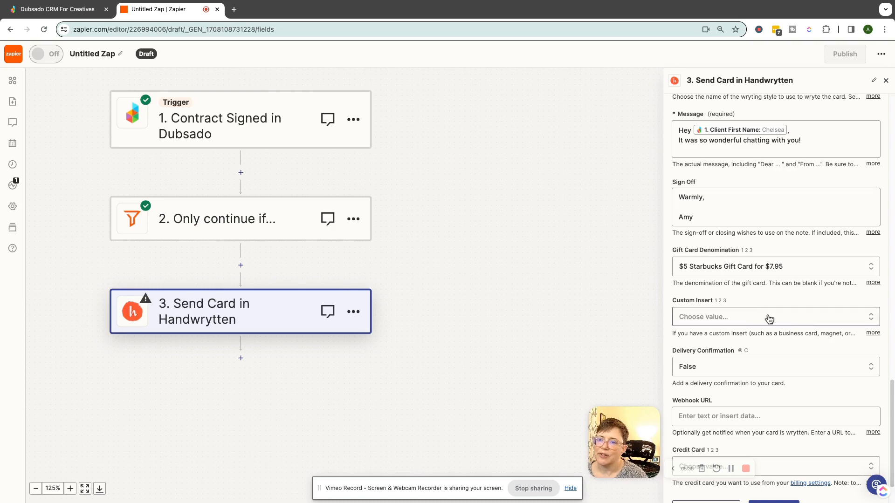
pyautogui.scroll(-2, 751, 337)
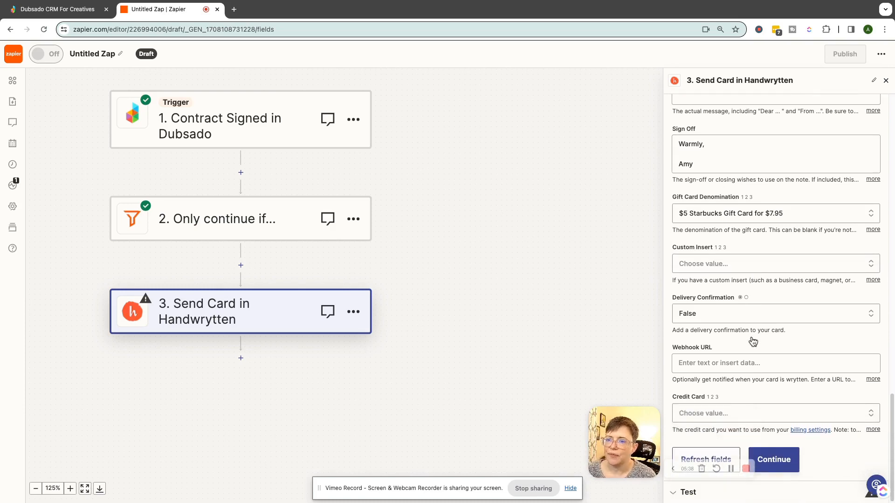